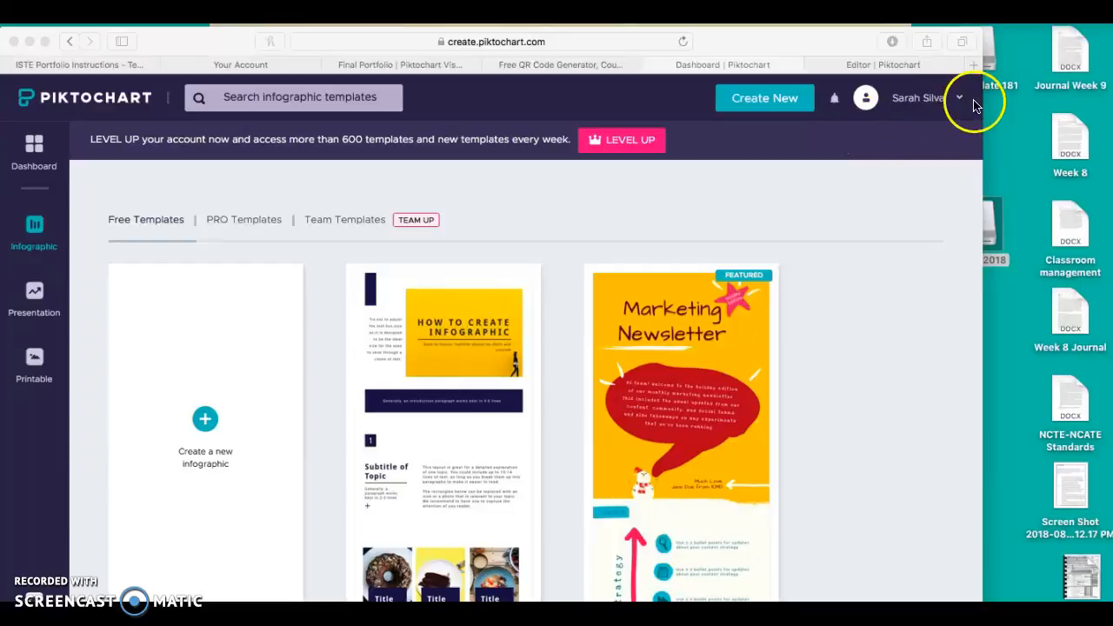
- Browse the free infographic templates on the dashboard
click(965, 101)
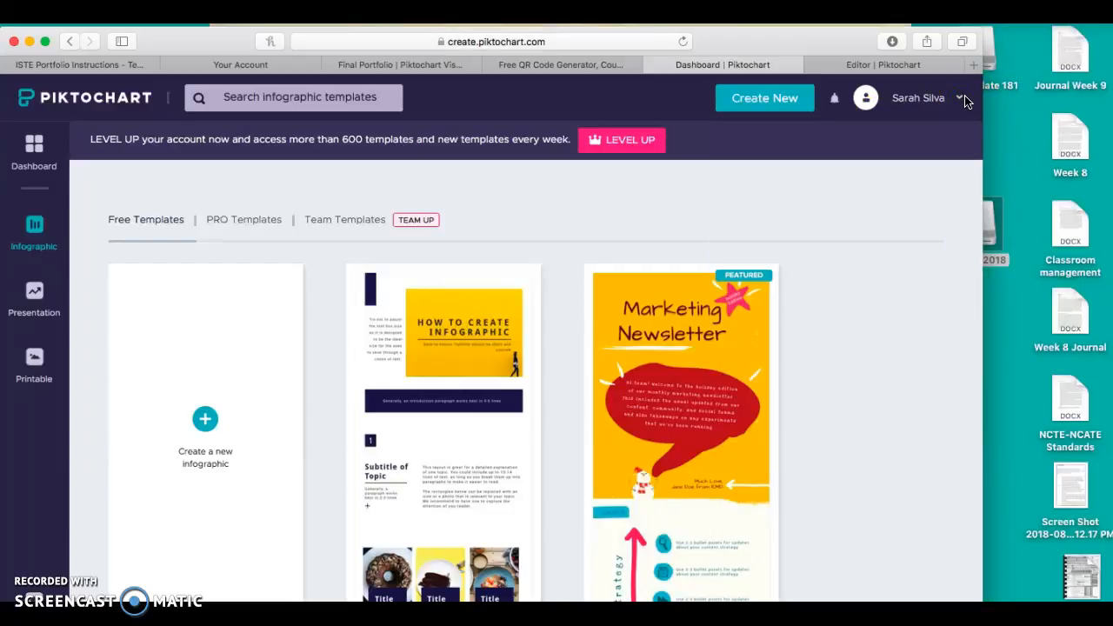
click(960, 102)
click(666, 197)
click(614, 213)
scroll(291, 399, down, 2)
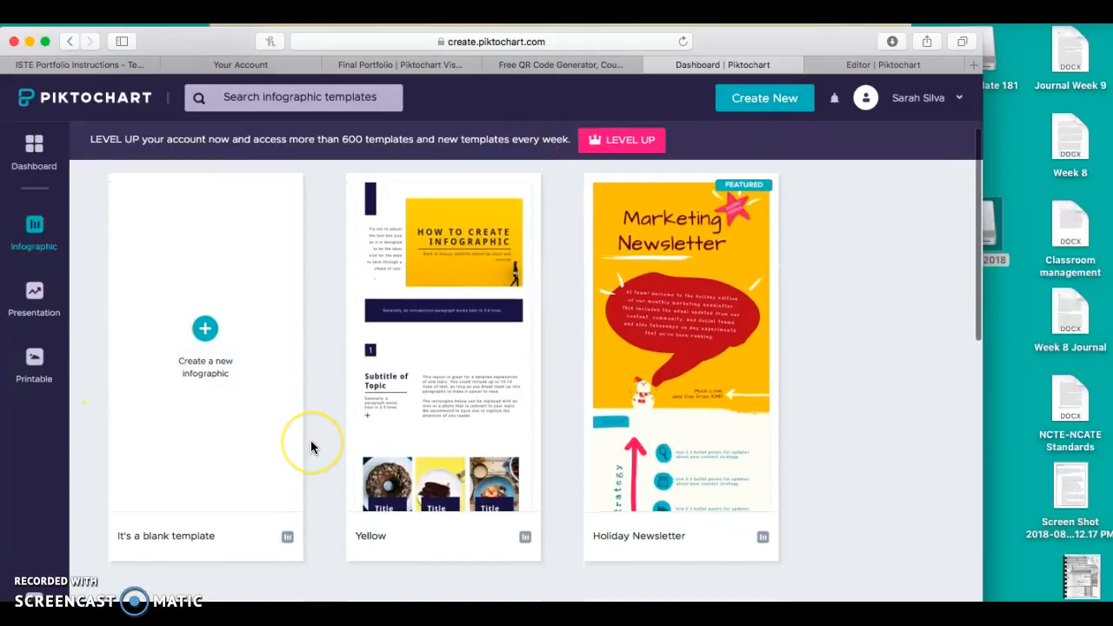
scroll(311, 448, up, 3)
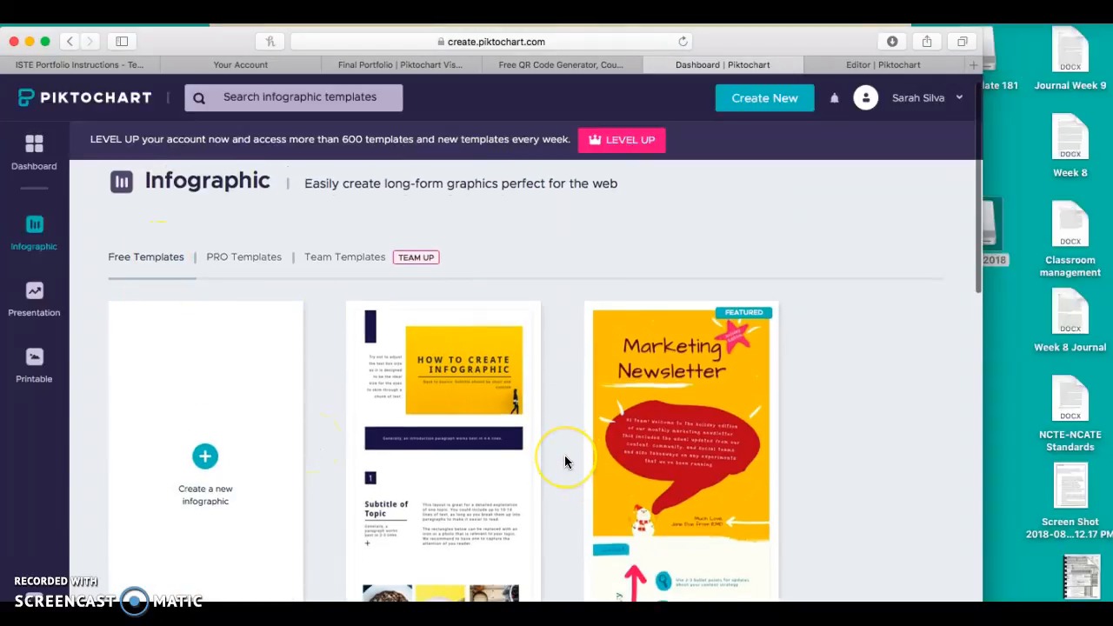
scroll(565, 462, down, 4)
scroll(564, 461, down, 6)
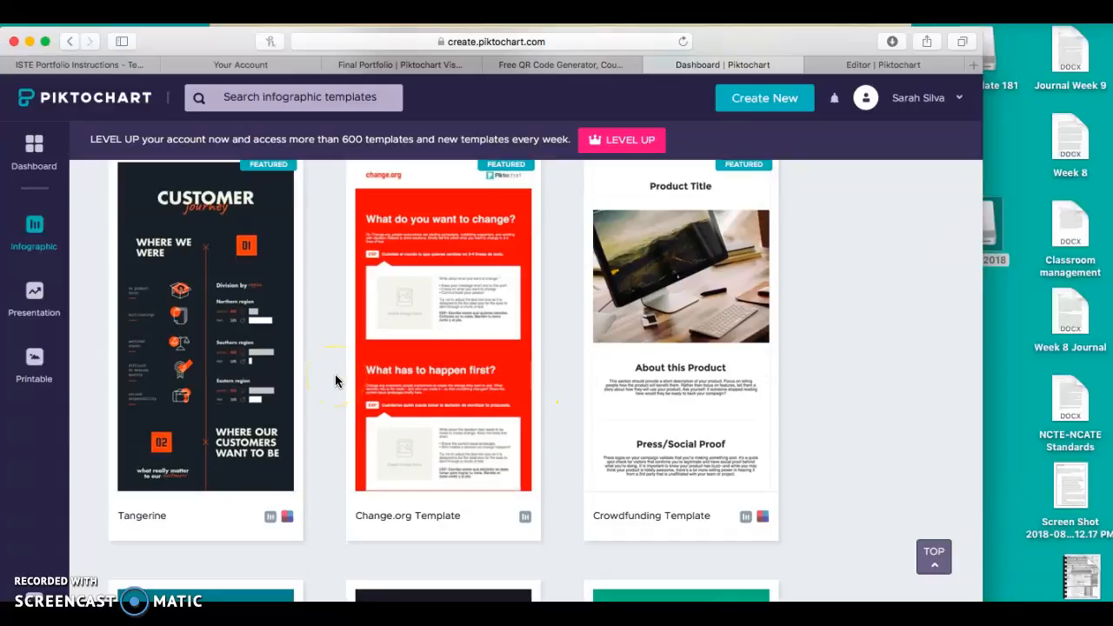
scroll(336, 381, down, 5)
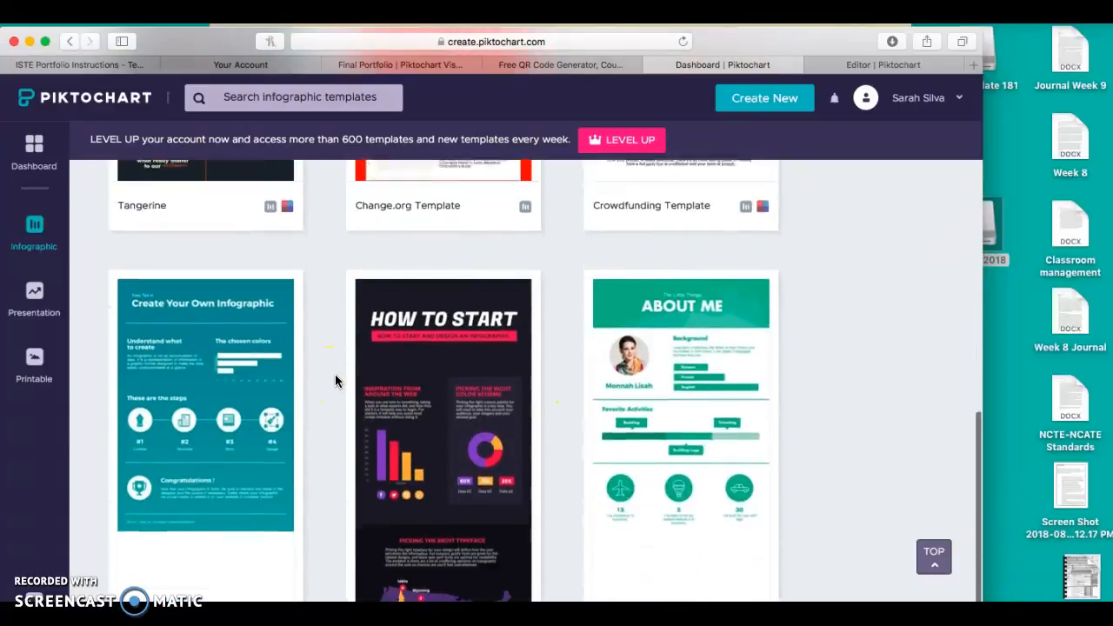
scroll(336, 381, up, 10)
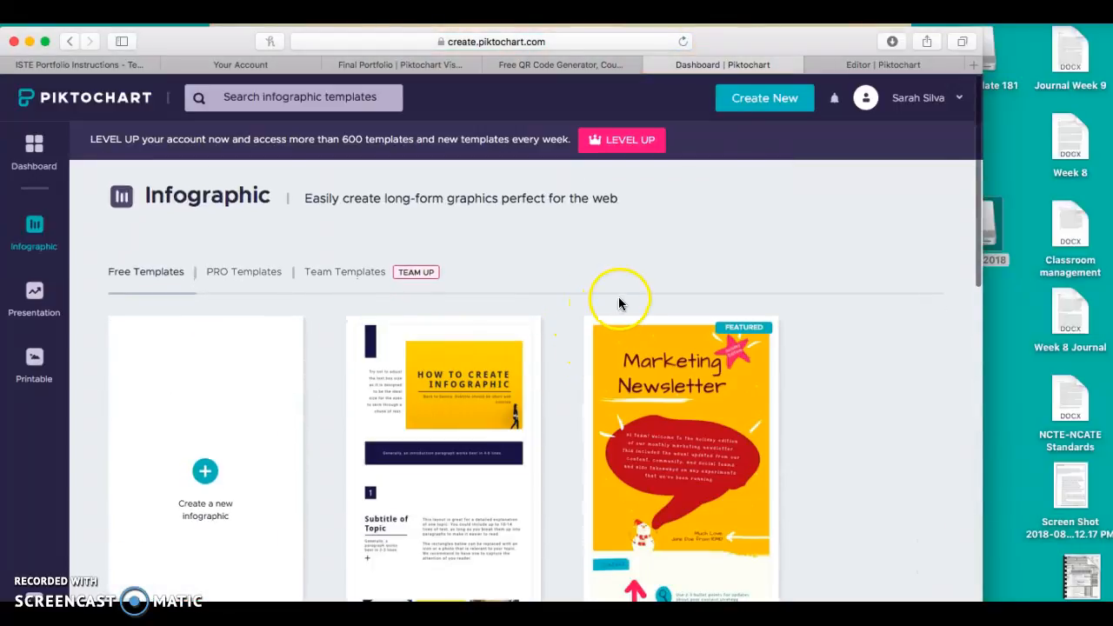
- Switch to the Final Portfolio infographic in the editor and look over its header and opening section
click(875, 67)
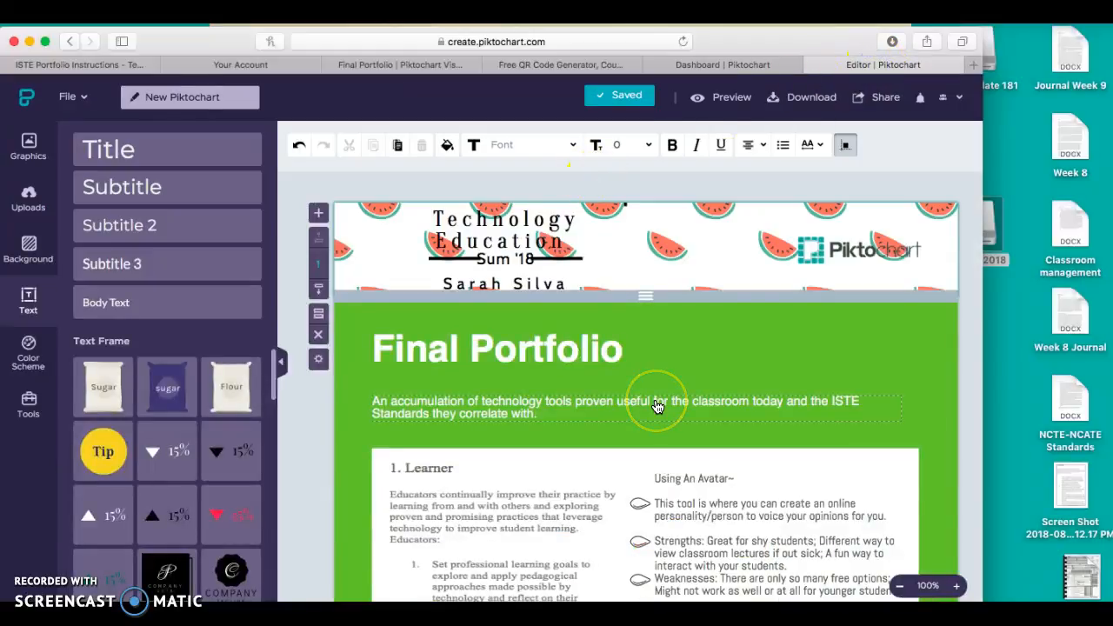
scroll(658, 407, down, 5)
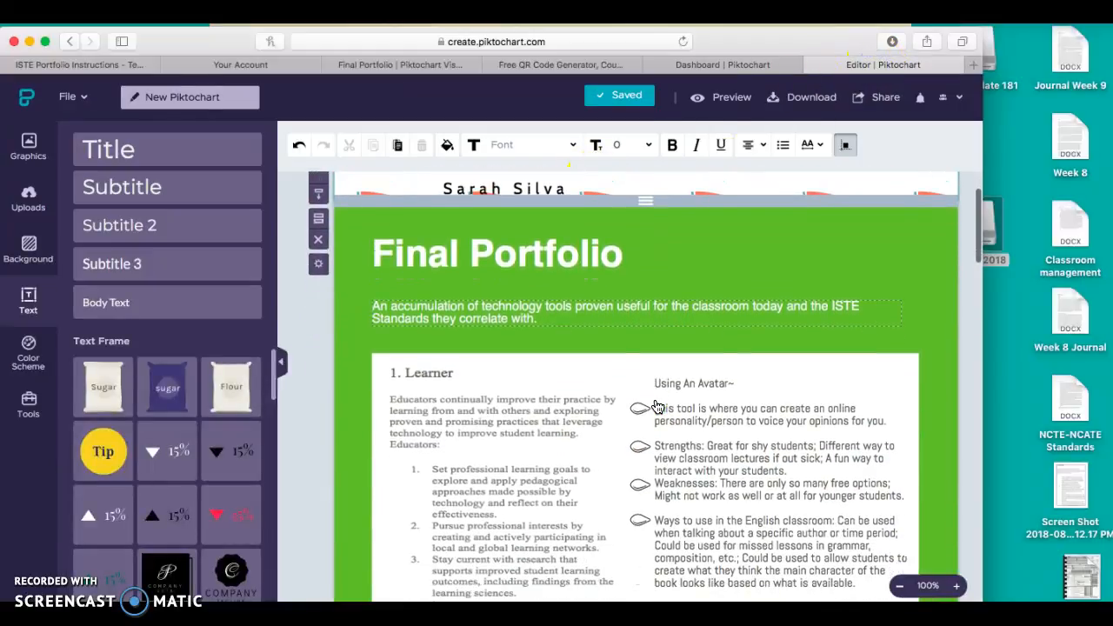
scroll(658, 407, up, 5)
click(501, 232)
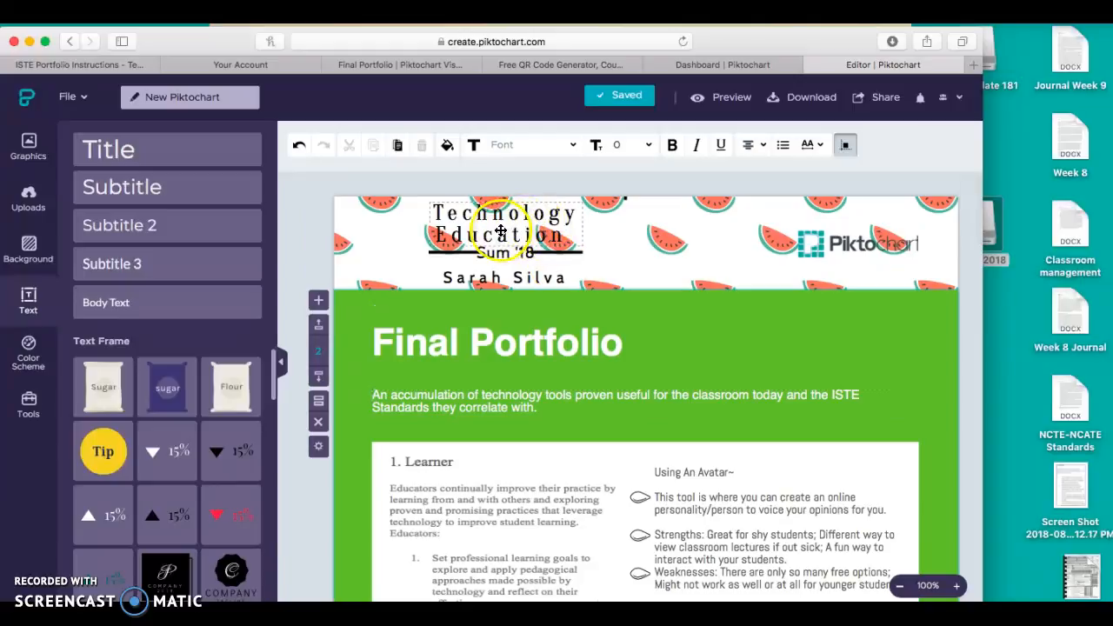
click(634, 355)
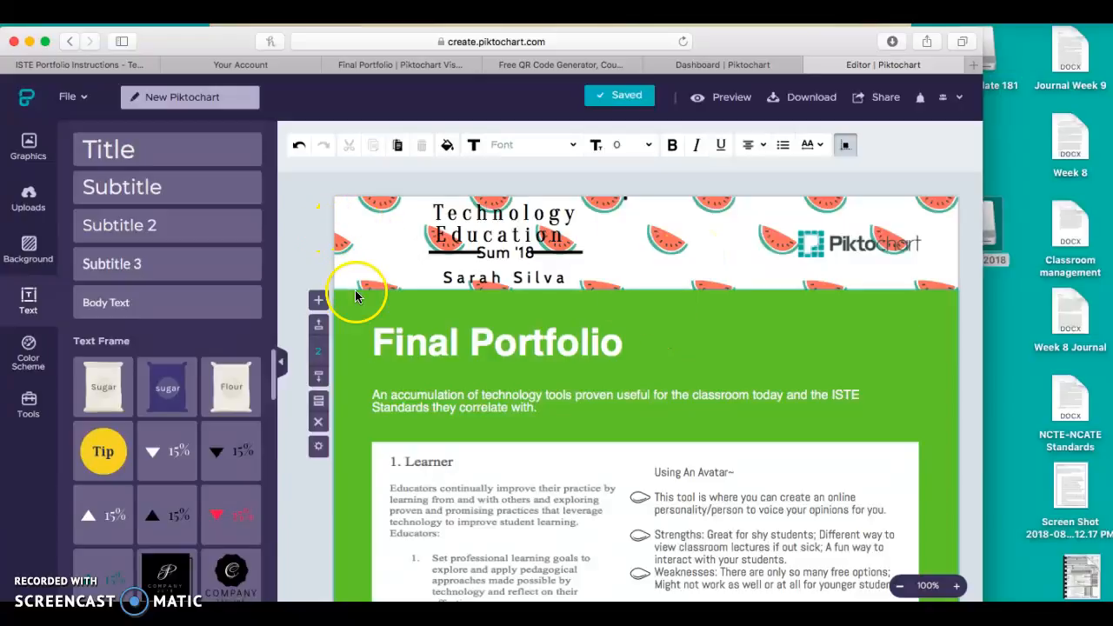
- Delete the watermelon header block and undo the deletion
click(364, 243)
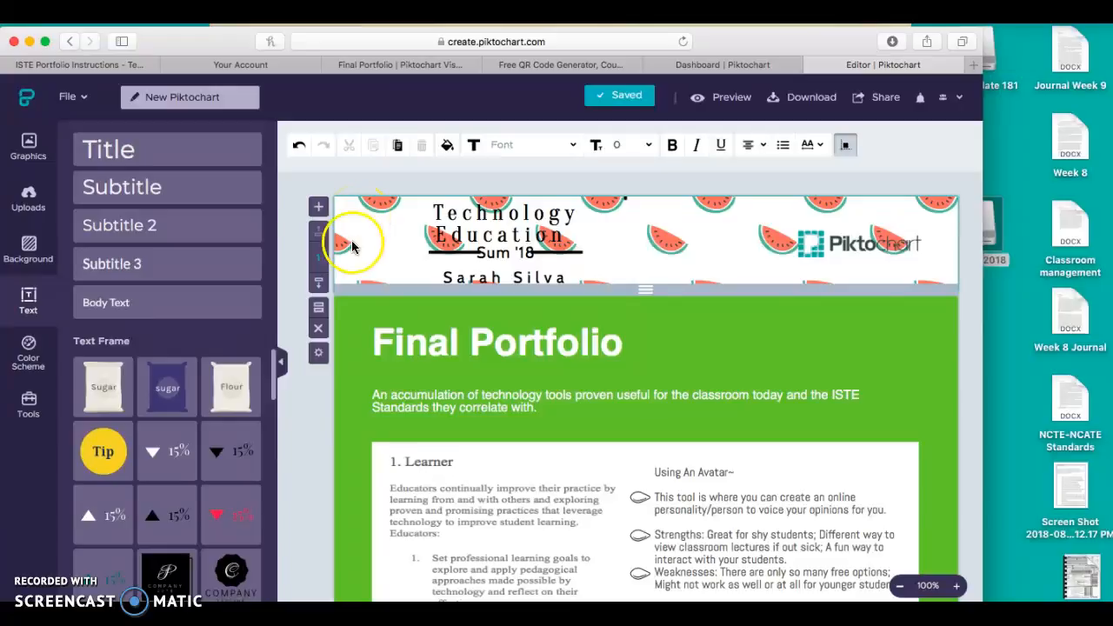
click(320, 327)
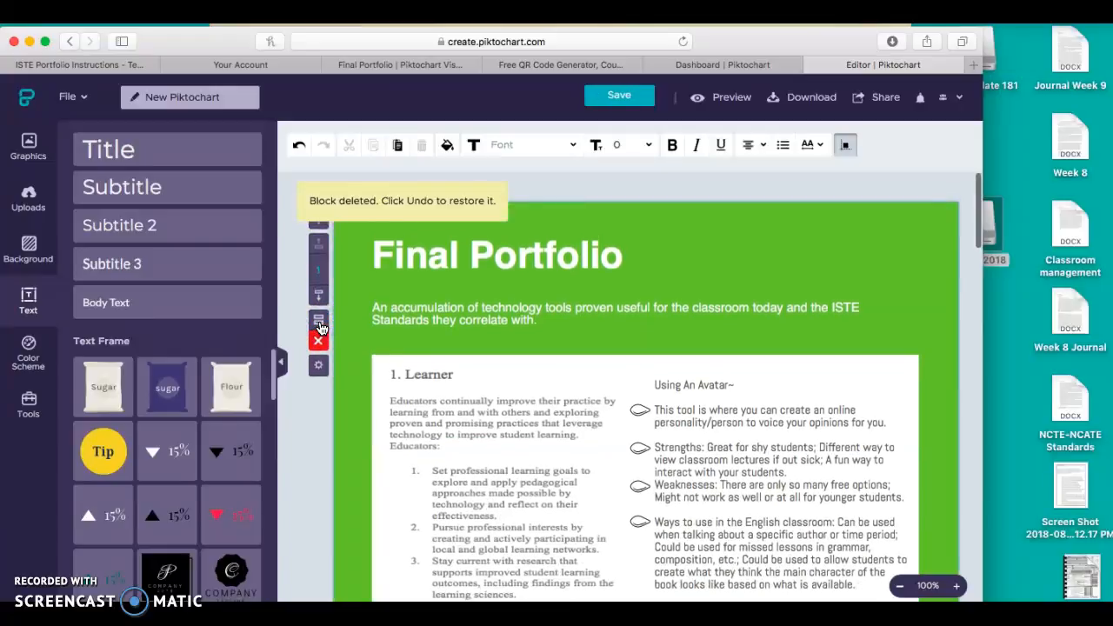
click(298, 146)
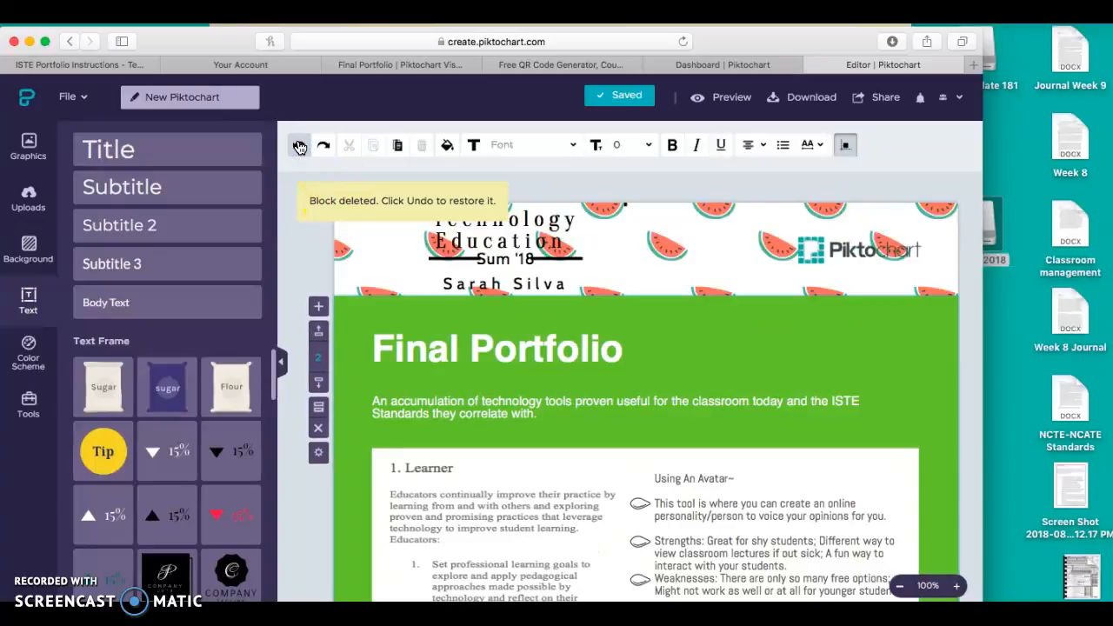
- Add an empty block below the Learner section and undo the addition
click(320, 305)
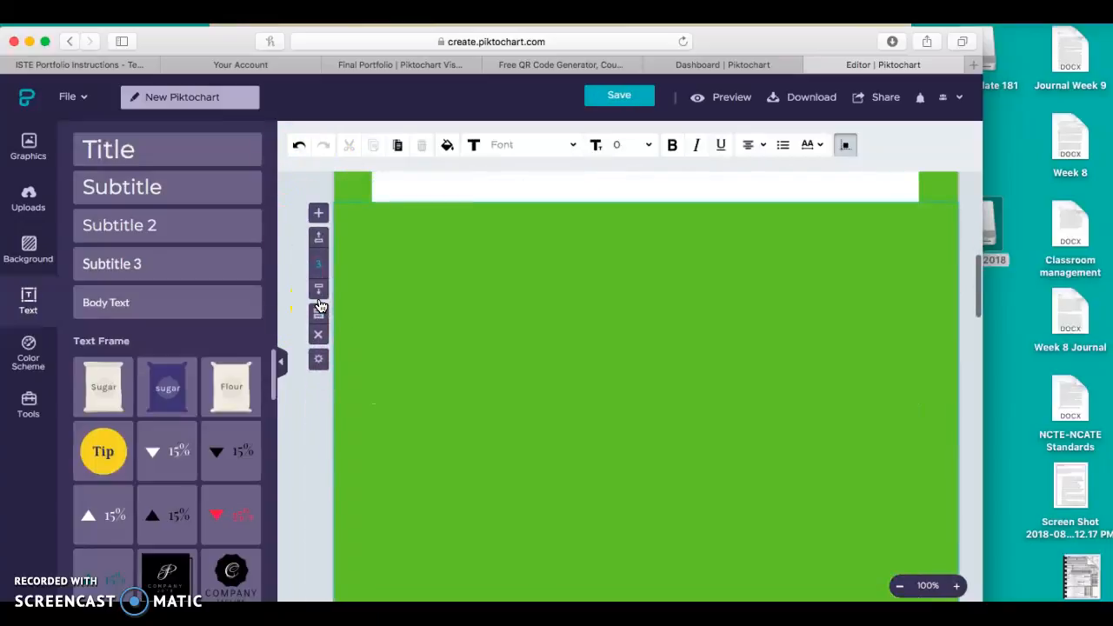
scroll(321, 305, up, 3)
scroll(321, 305, down, 8)
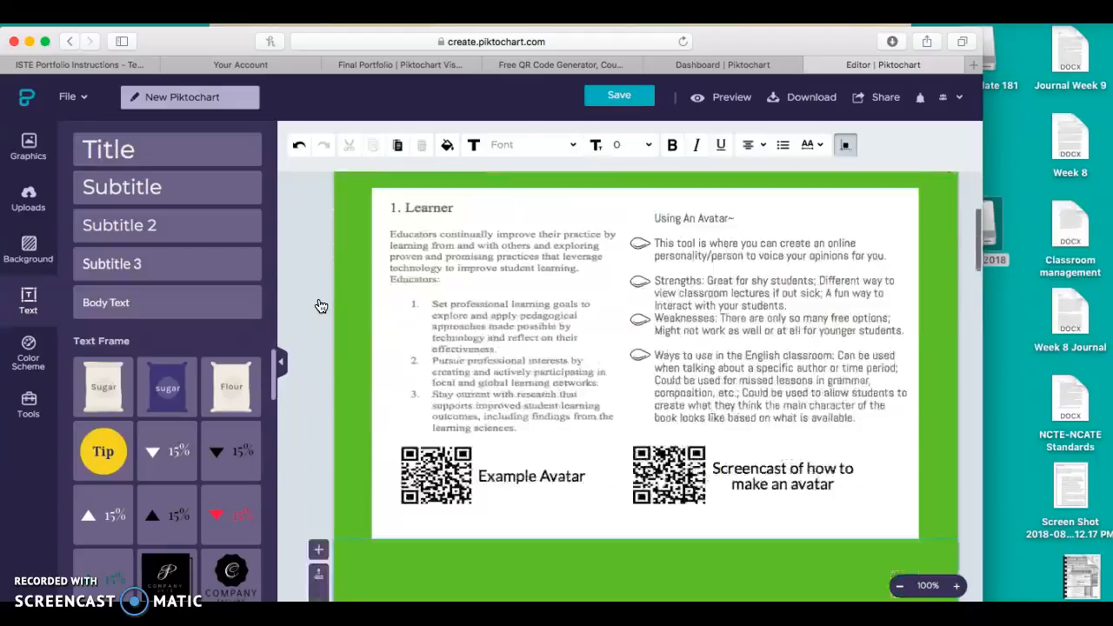
scroll(320, 305, down, 5)
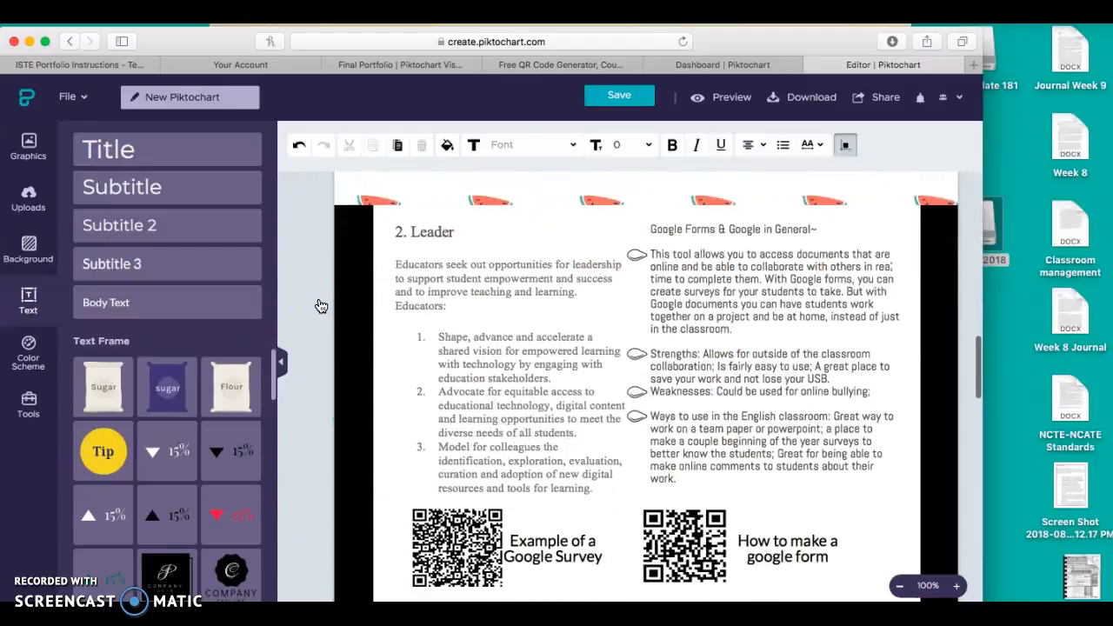
scroll(320, 303, up, 2)
click(299, 146)
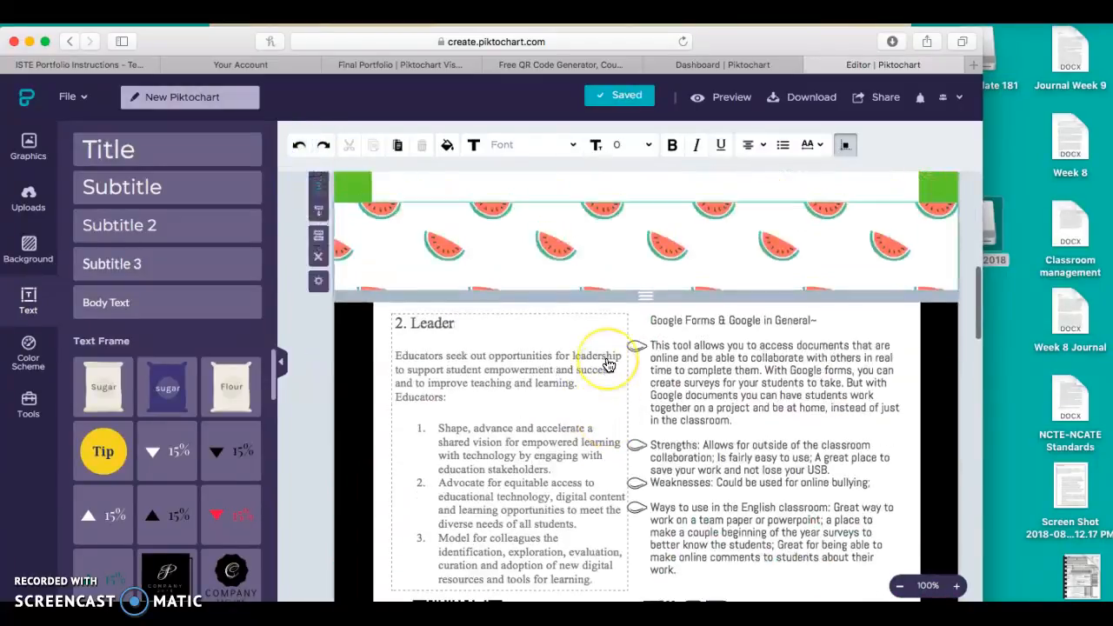
- Review the portfolio's Learner, Leader and Citizen sections and the leftover template blocks after them
scroll(605, 361, up, 10)
scroll(609, 365, down, 10)
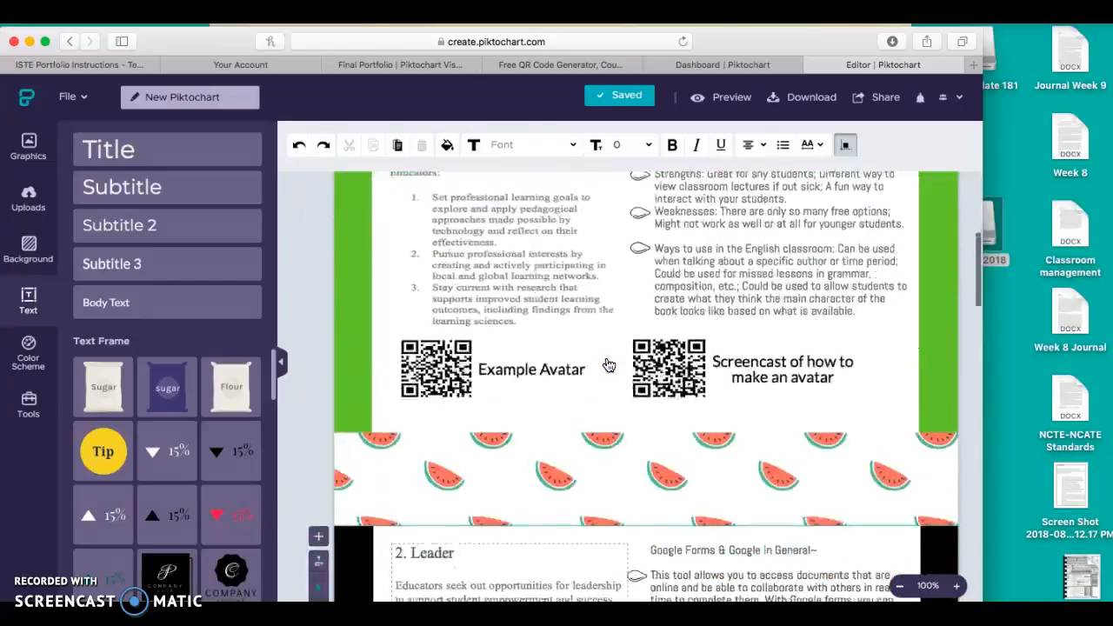
scroll(609, 365, down, 10)
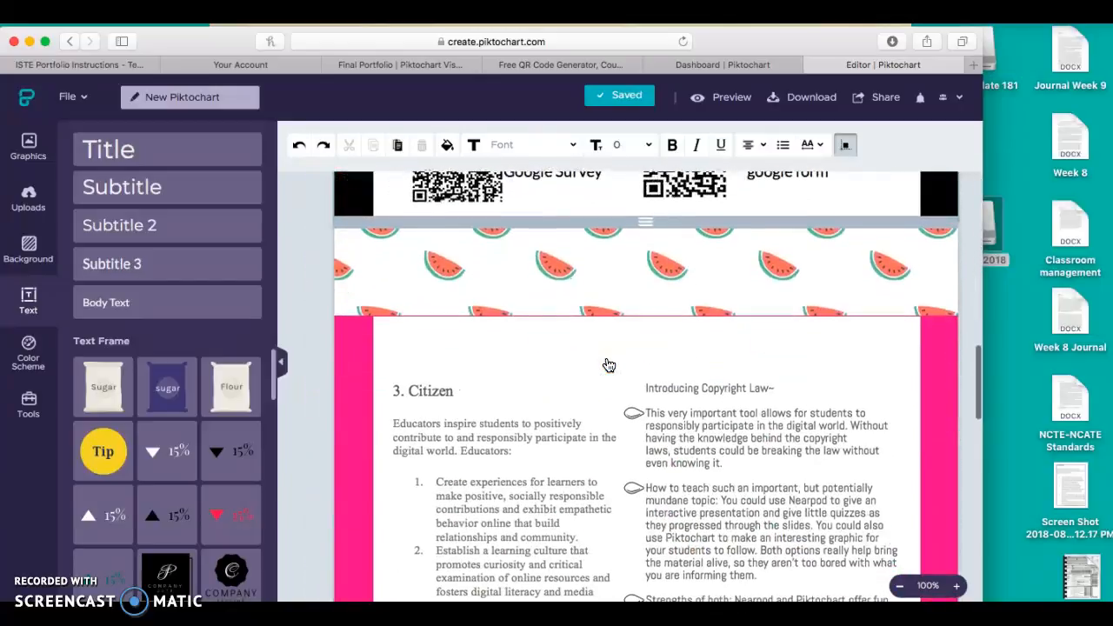
scroll(608, 365, down, 10)
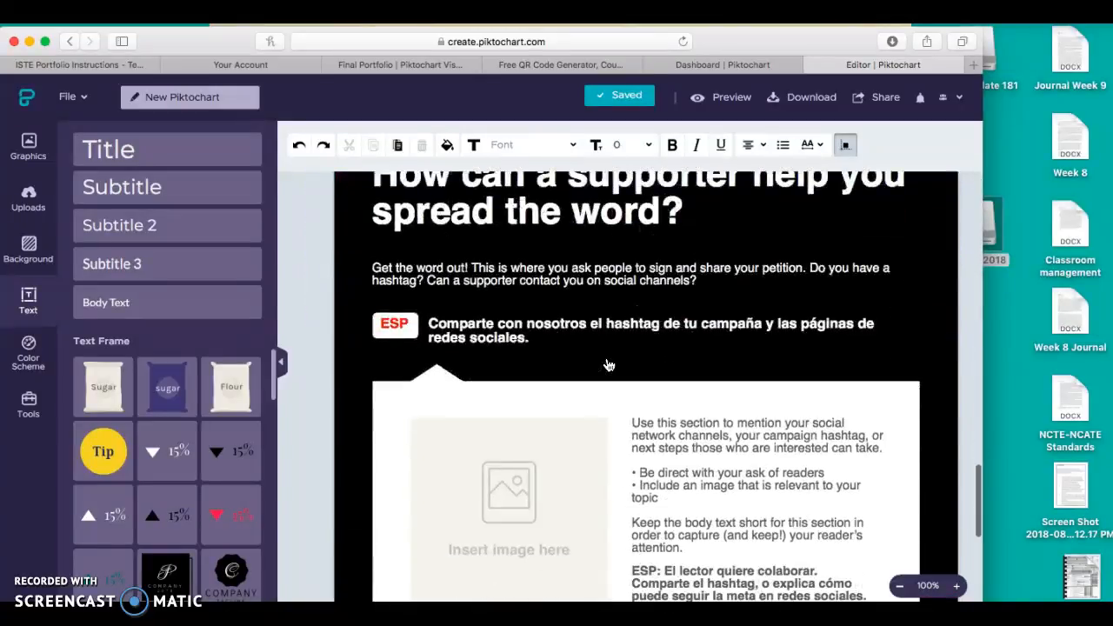
scroll(609, 365, up, 15)
scroll(609, 365, up, 10)
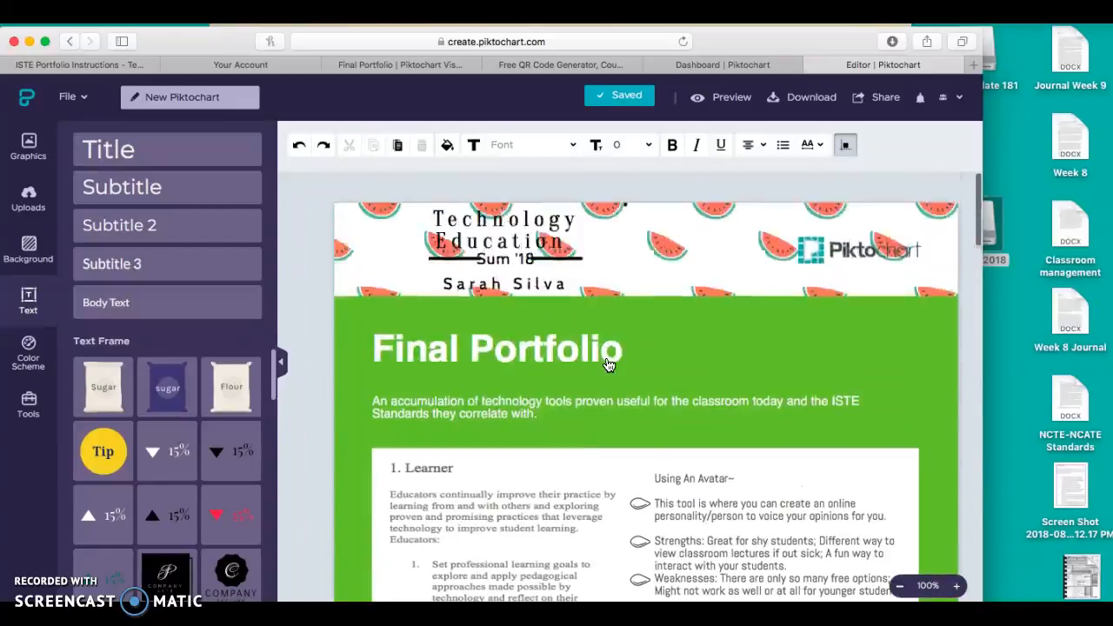
- Return to the template dashboard and look at the Change.org Template among the free infographics
click(801, 103)
click(747, 64)
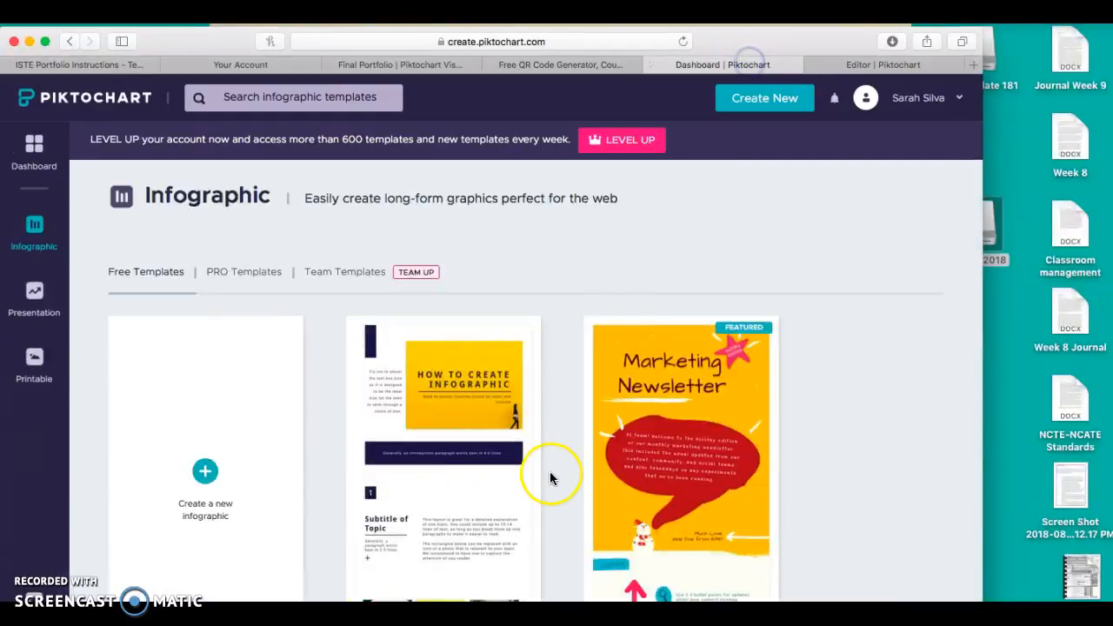
scroll(550, 471, down, 4)
scroll(549, 477, down, 3)
scroll(549, 476, up, 2)
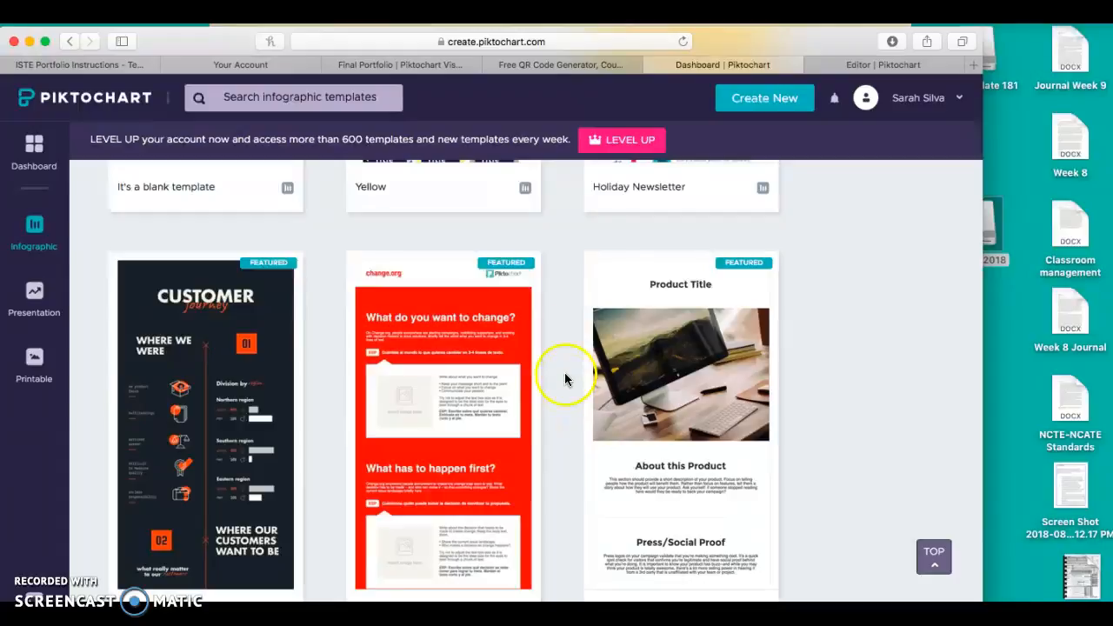
- Go back to the portfolio in the editor and examine the header and the Learner section's text and QR codes
click(878, 64)
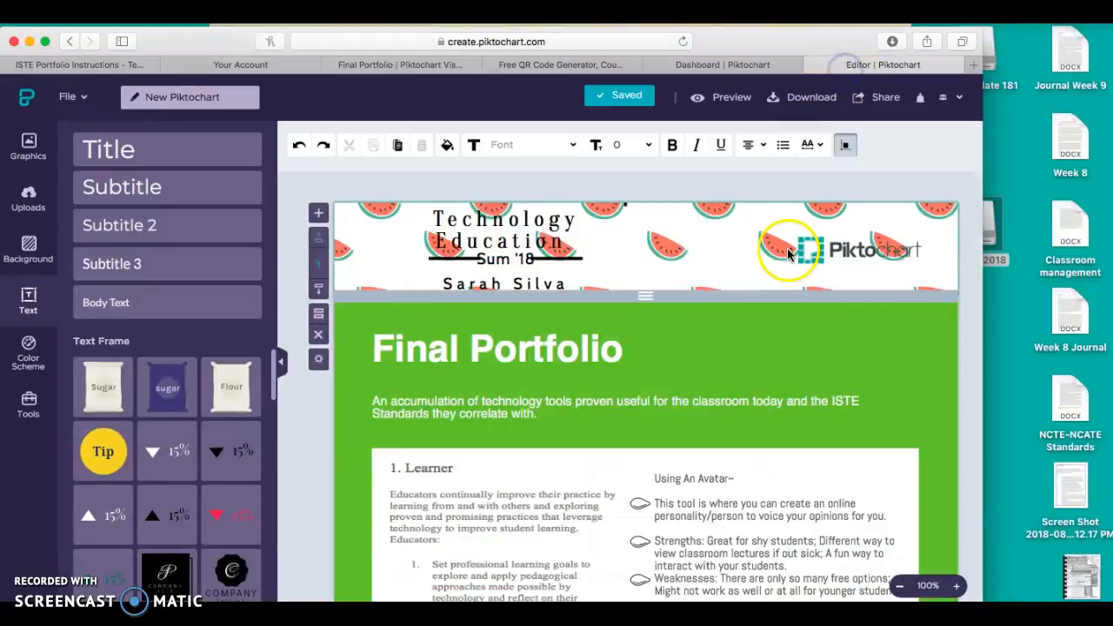
scroll(786, 250, down, 3)
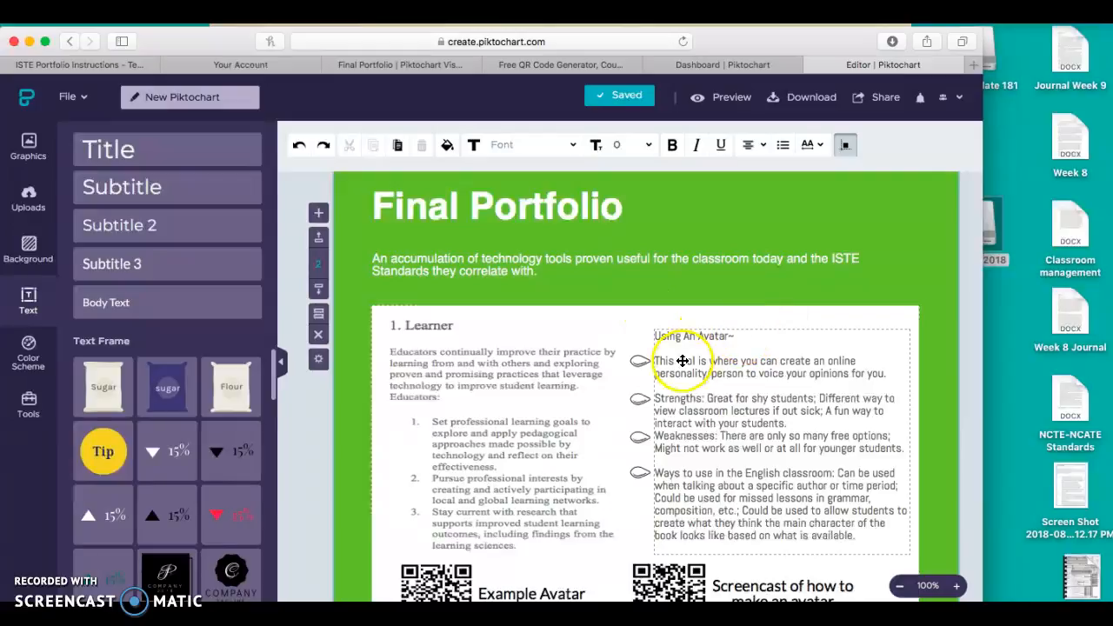
scroll(723, 501, down, 2)
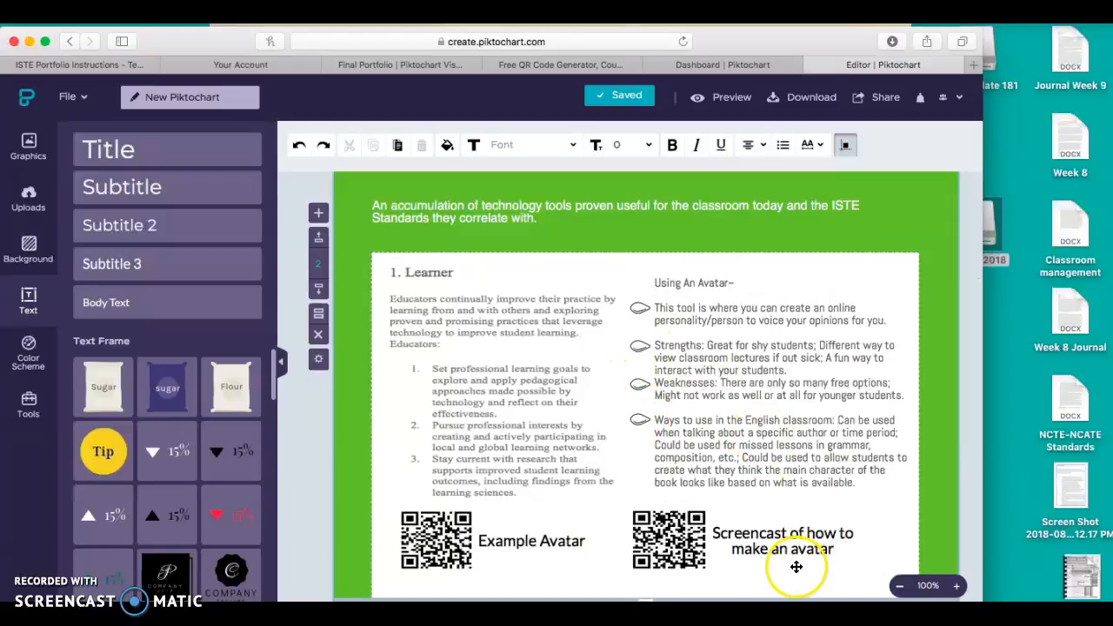
scroll(791, 560, up, 6)
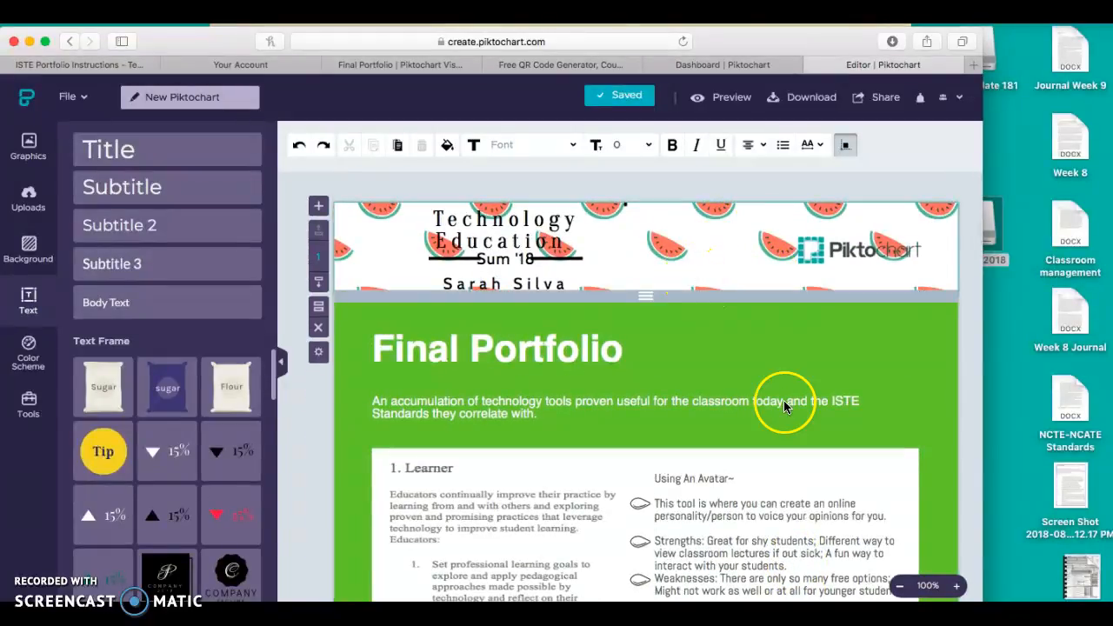
scroll(814, 322, down, 4)
scroll(816, 322, down, 5)
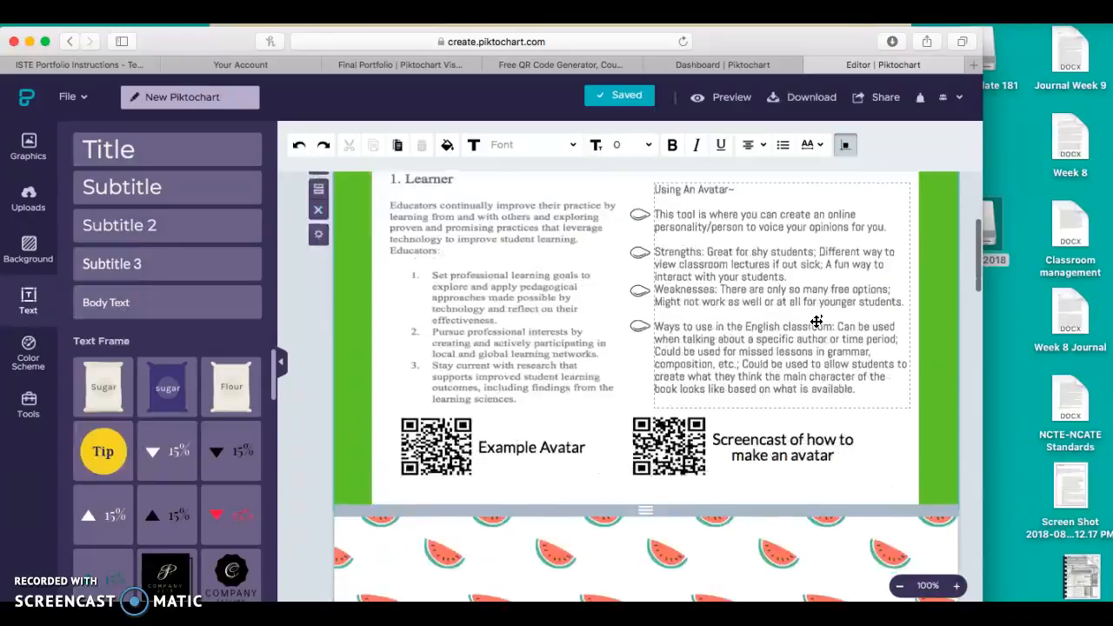
scroll(815, 321, up, 10)
- Show the shapes and icons library and the uploaded images, and compare the uploads with the Learner section's QR codes
click(29, 146)
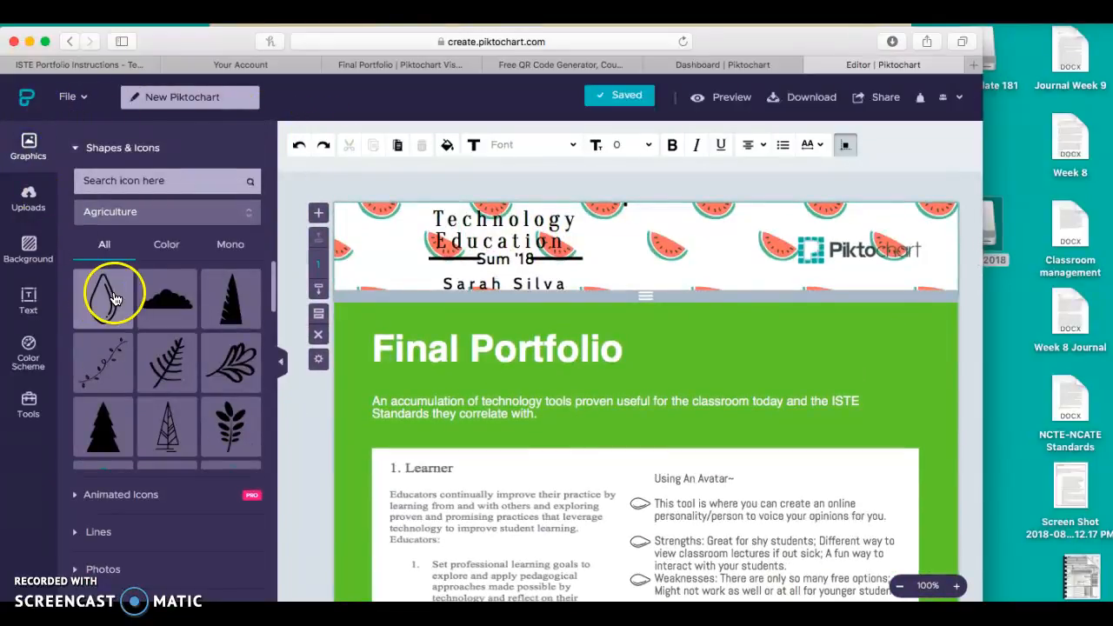
click(32, 198)
mouse_move(100, 380)
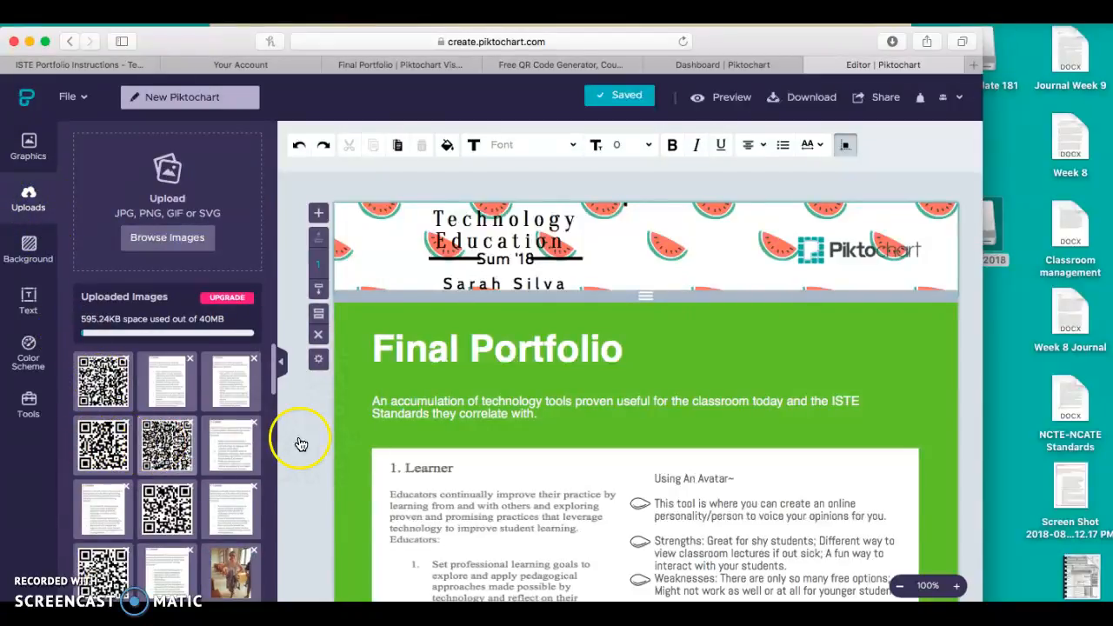
scroll(534, 449, down, 8)
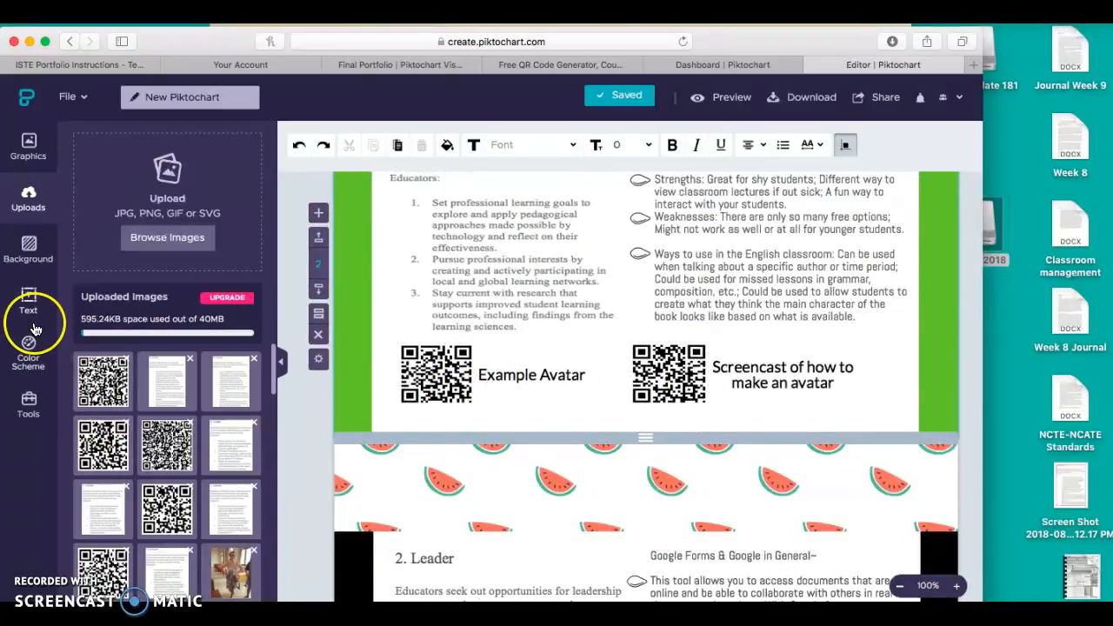
- Browse the background images down to the watermelon pattern
click(32, 256)
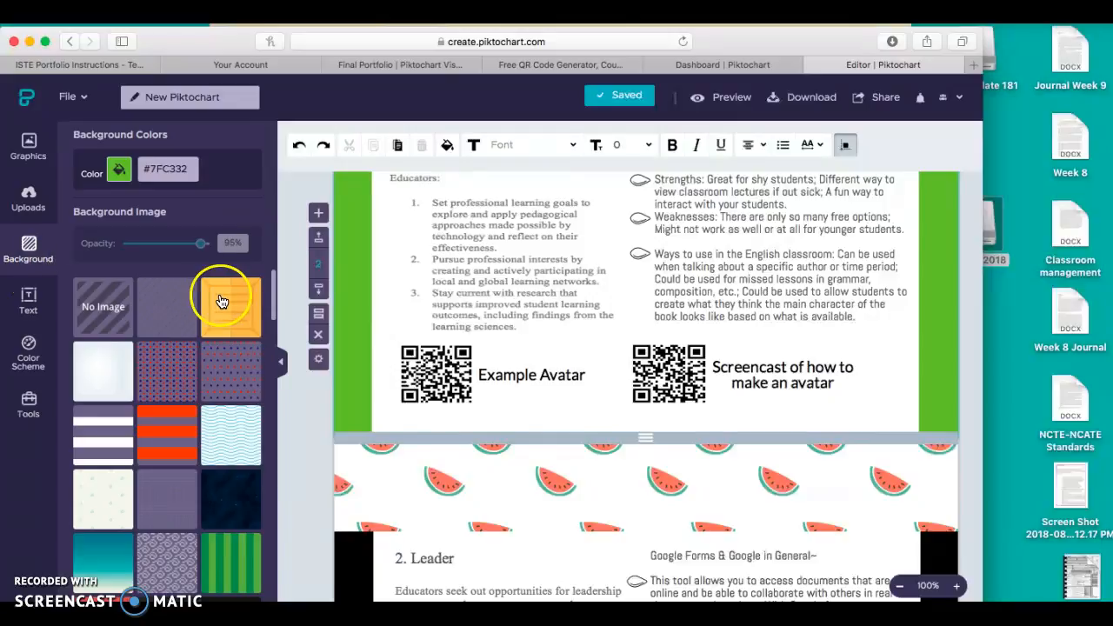
scroll(194, 451, down, 1)
scroll(195, 451, down, 10)
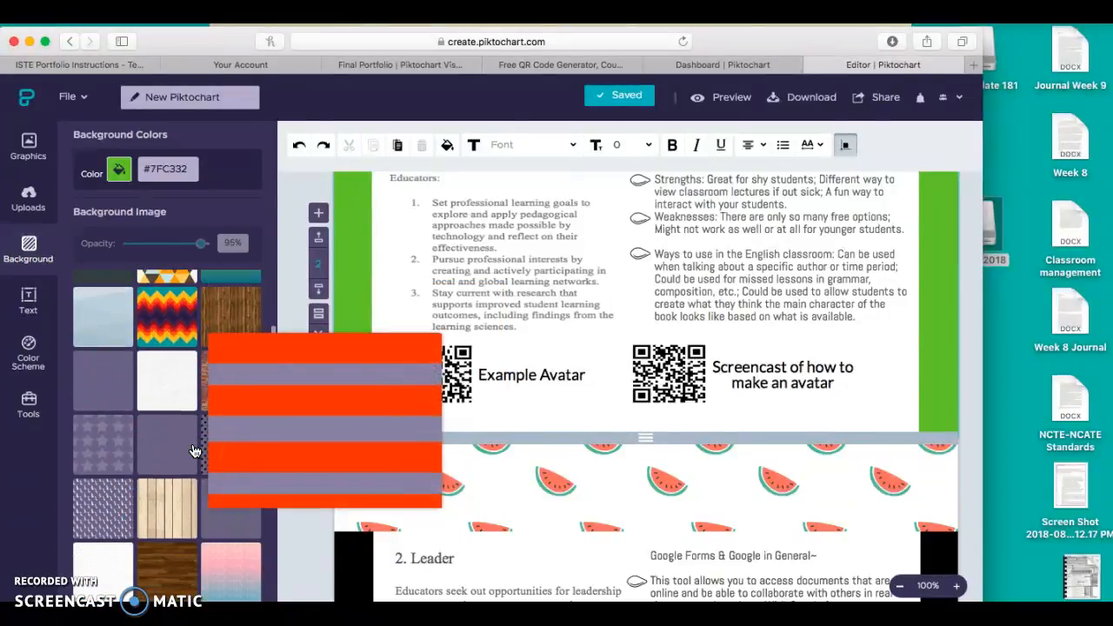
scroll(195, 452, down, 10)
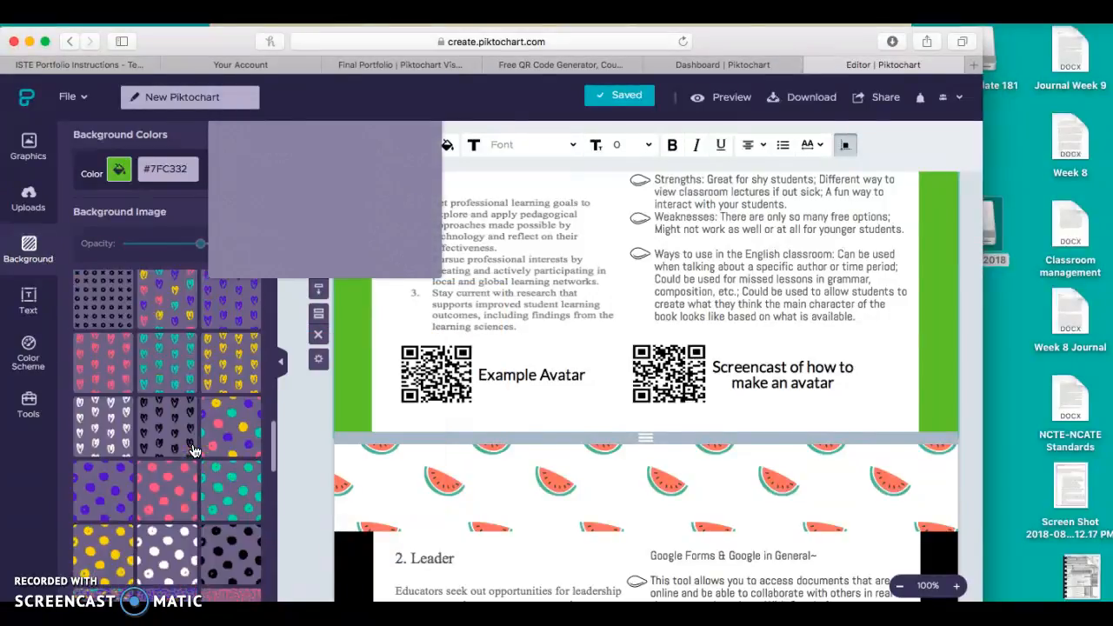
scroll(195, 451, down, 4)
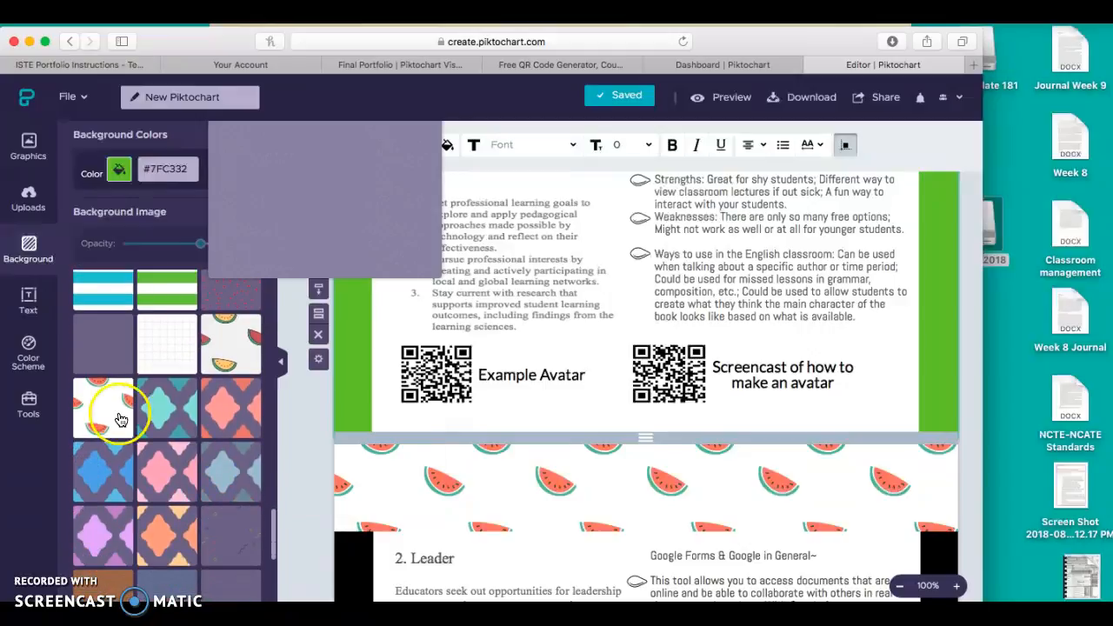
- Show the title, subtitle and body text styles with the text frames, and return to the portfolio's header
click(33, 306)
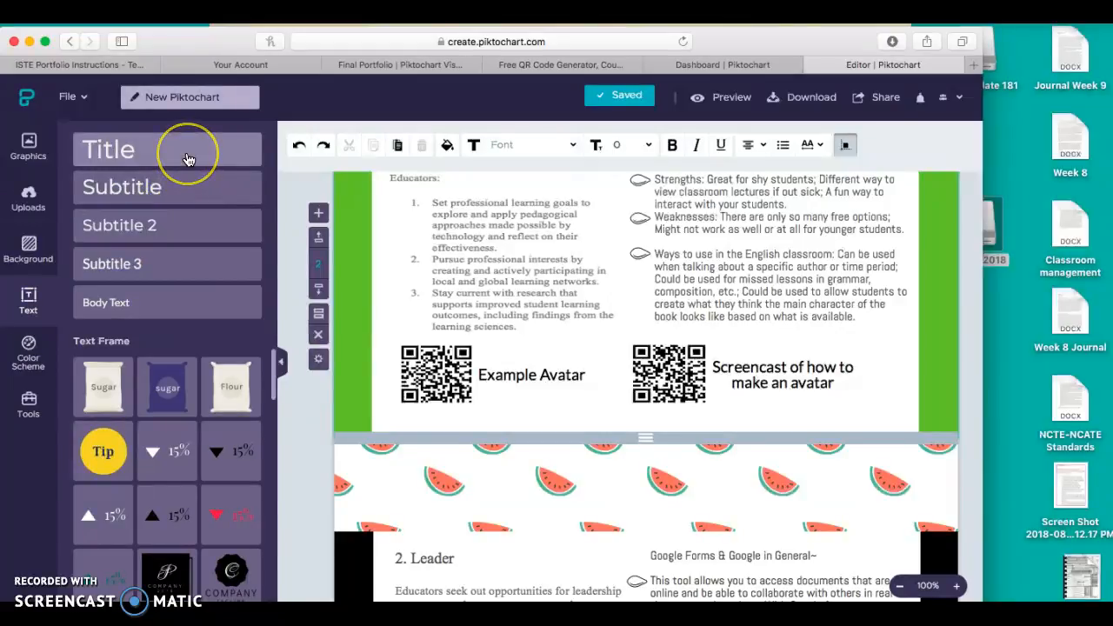
click(193, 196)
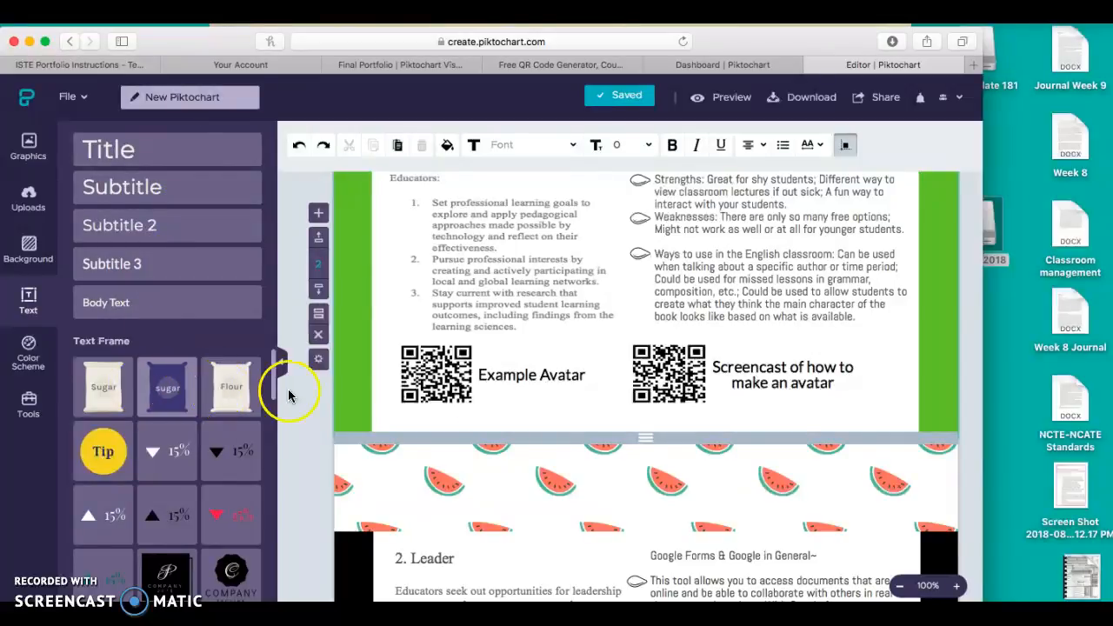
scroll(522, 409, up, 5)
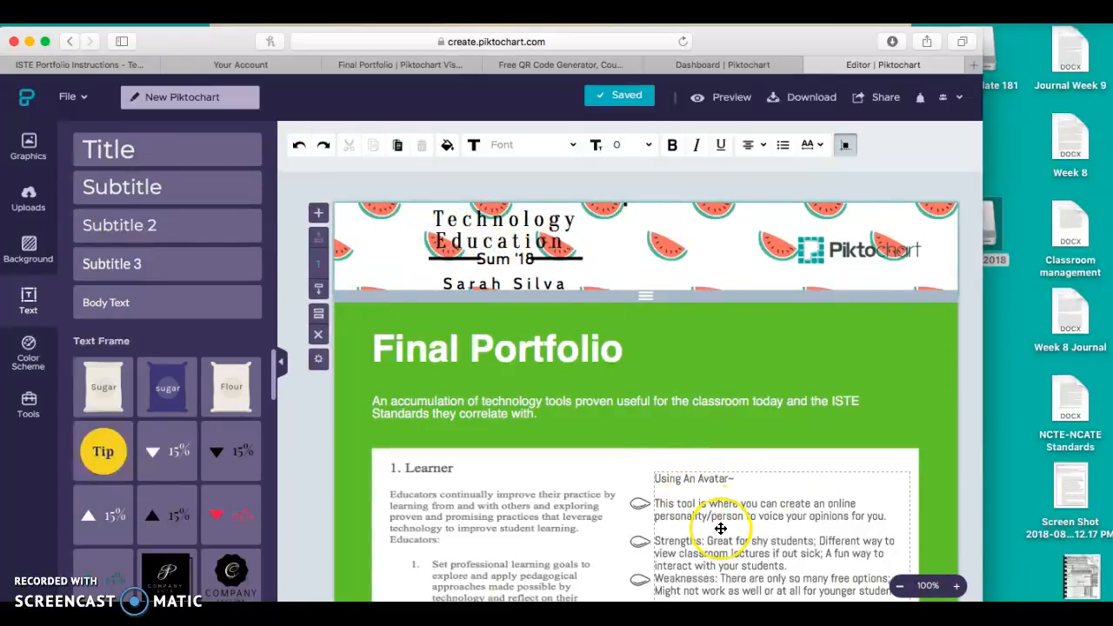
- Look through the color scheme options and the charts, maps and videos tools, and revisit the graphics and text libraries
click(37, 353)
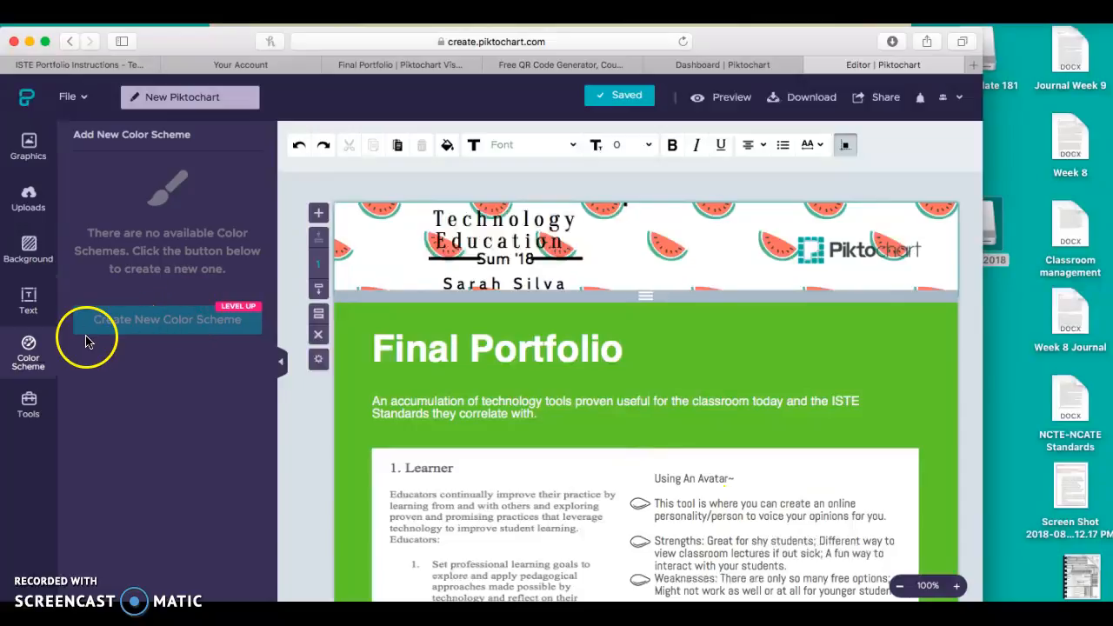
click(37, 421)
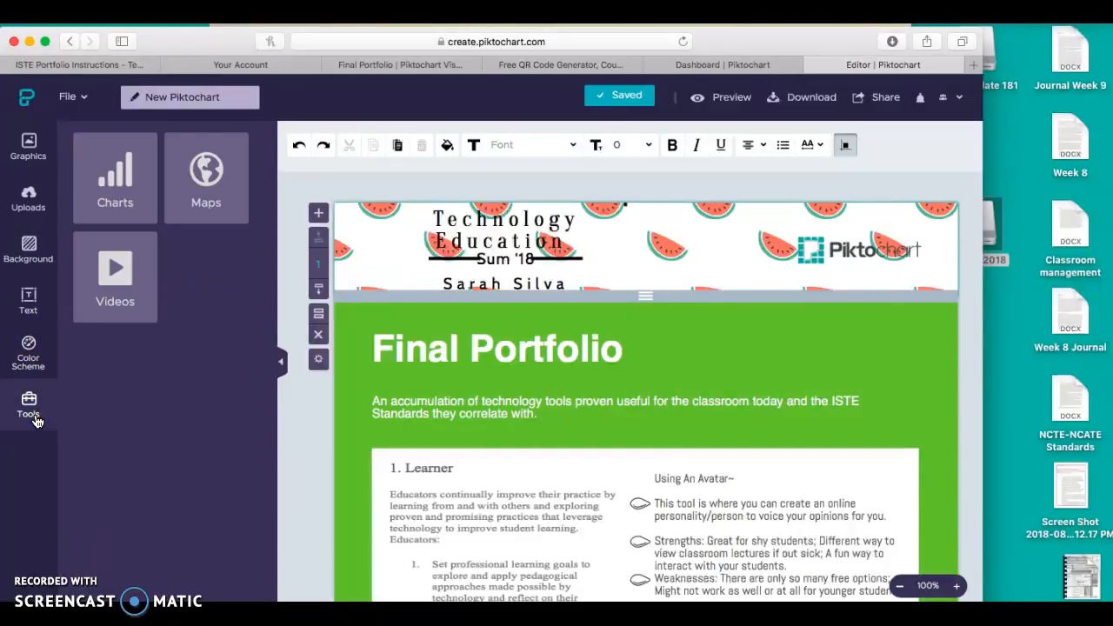
click(30, 152)
click(23, 251)
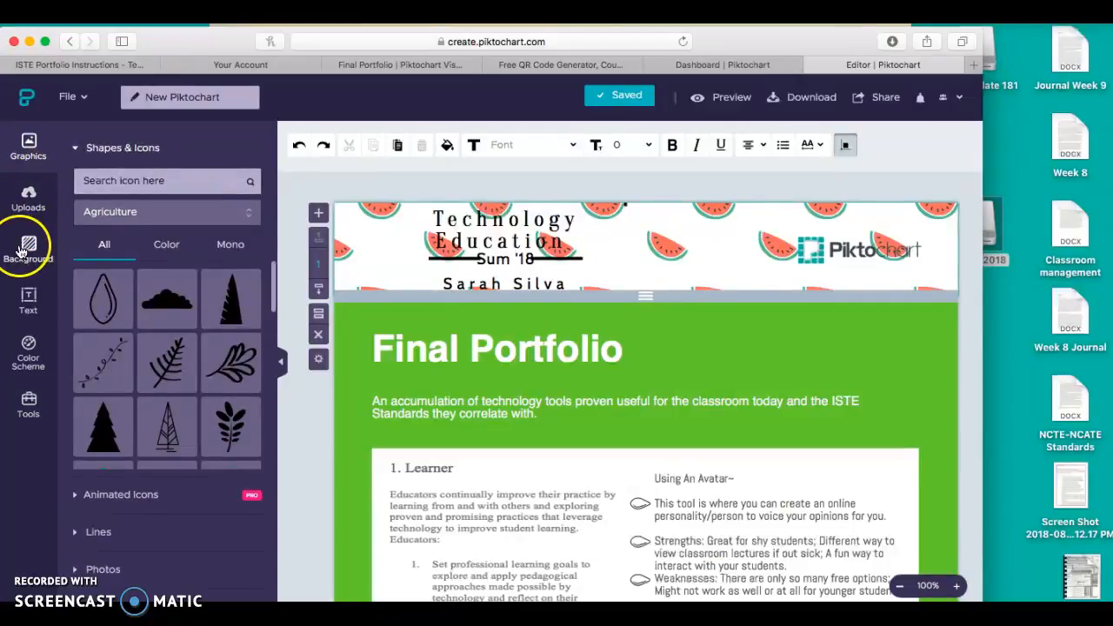
click(30, 298)
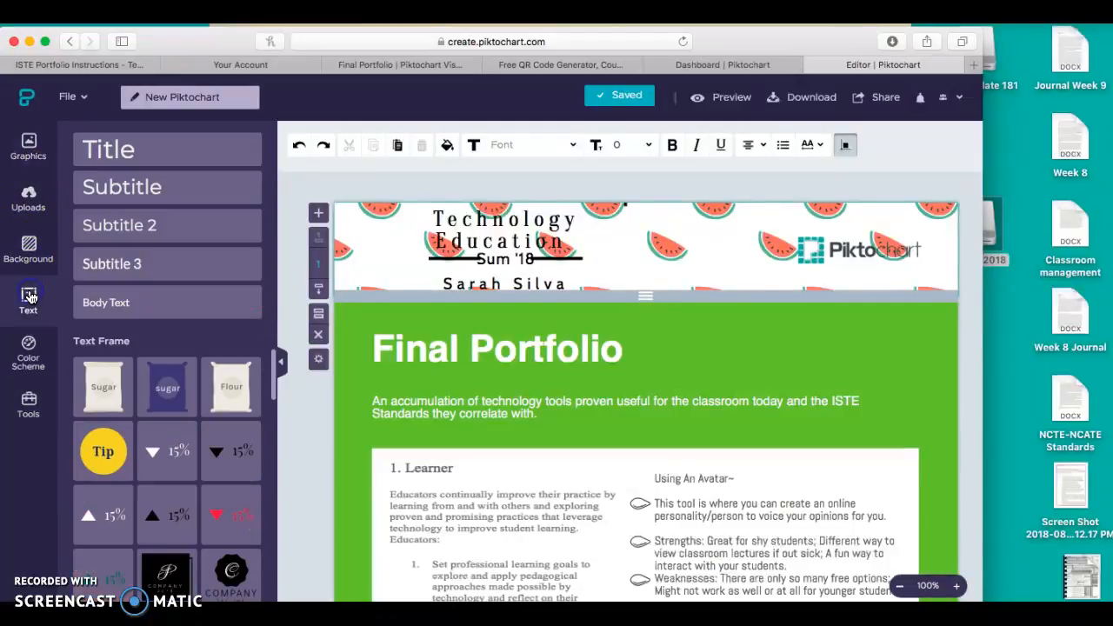
- Examine the Leader section's text about Google Forms and the QR codes beneath it
click(815, 446)
scroll(815, 446, down, 5)
scroll(815, 446, down, 8)
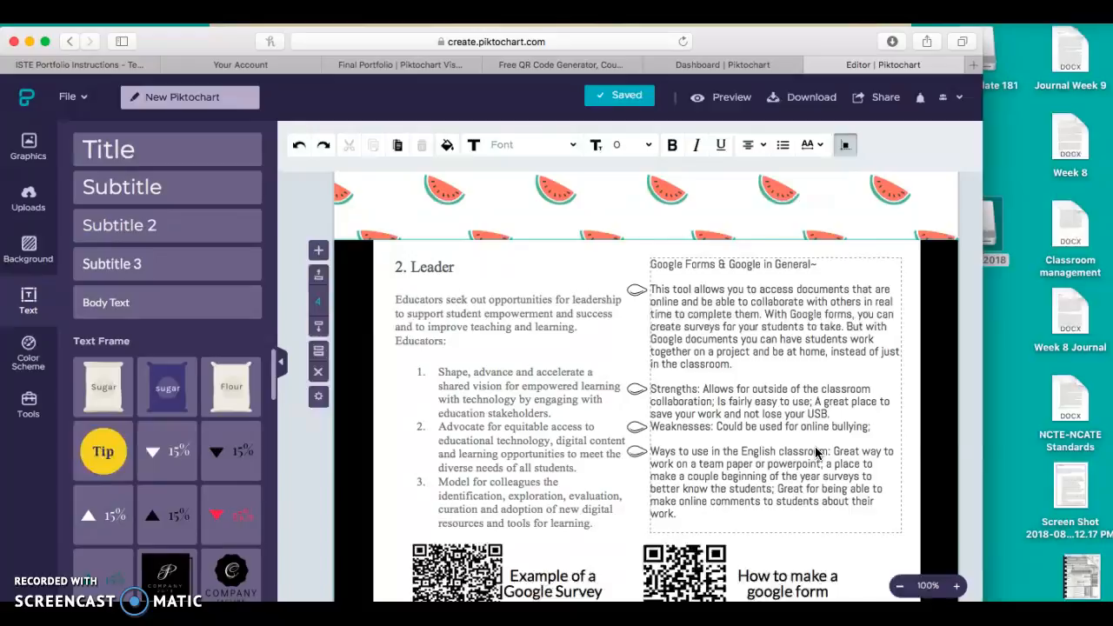
scroll(820, 365, down, 3)
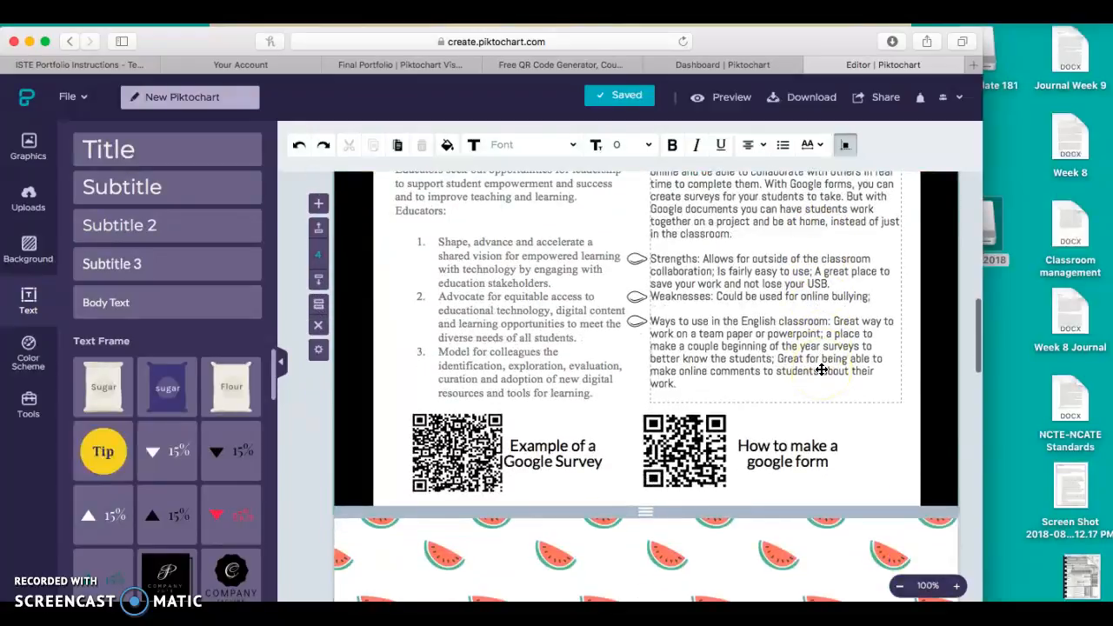